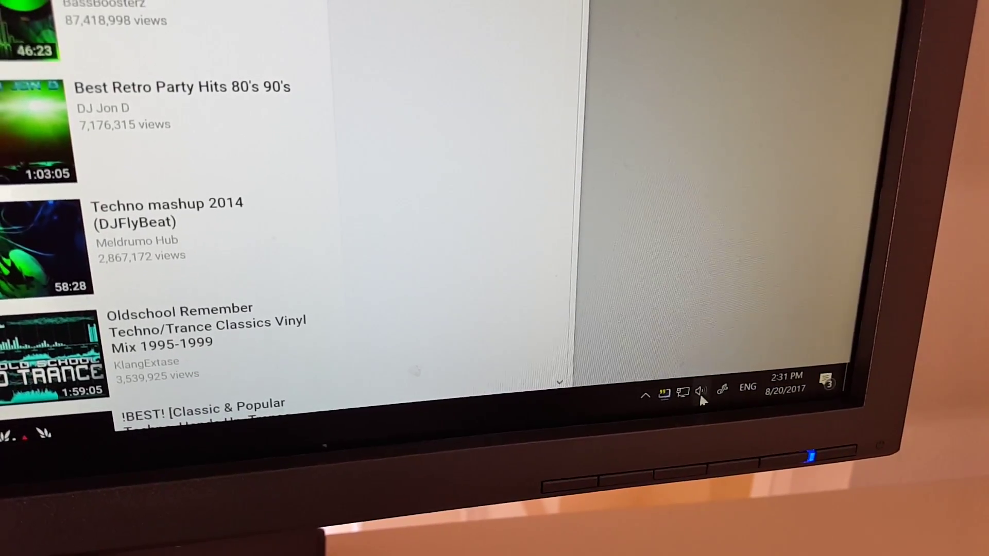
# Expand the playback device list from the taskbar volume flyout, with C-Media USB speakers active.
pyautogui.click(699, 392)
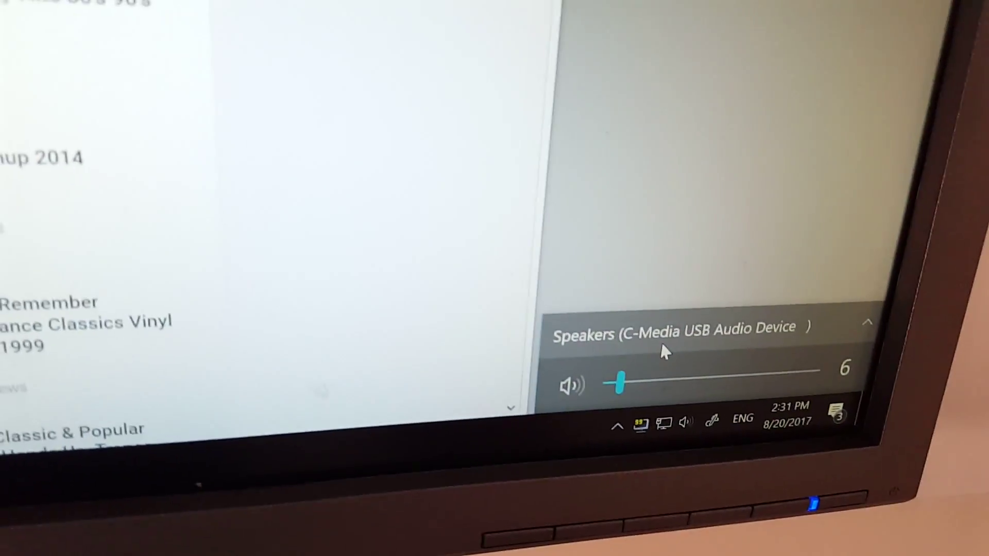
pyautogui.click(610, 311)
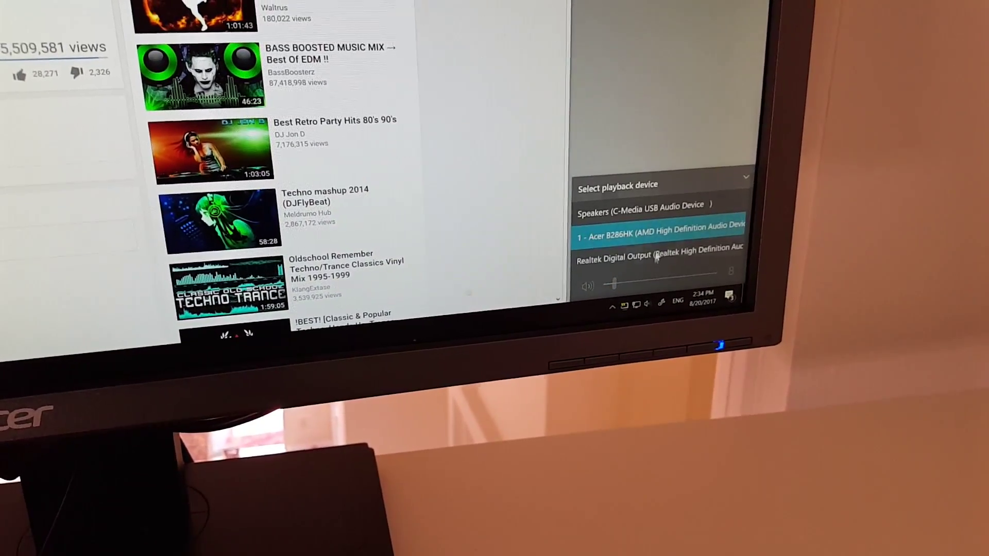
# Dismiss the playback device list, leaving the C-Media USB speakers in use.
pyautogui.click(684, 266)
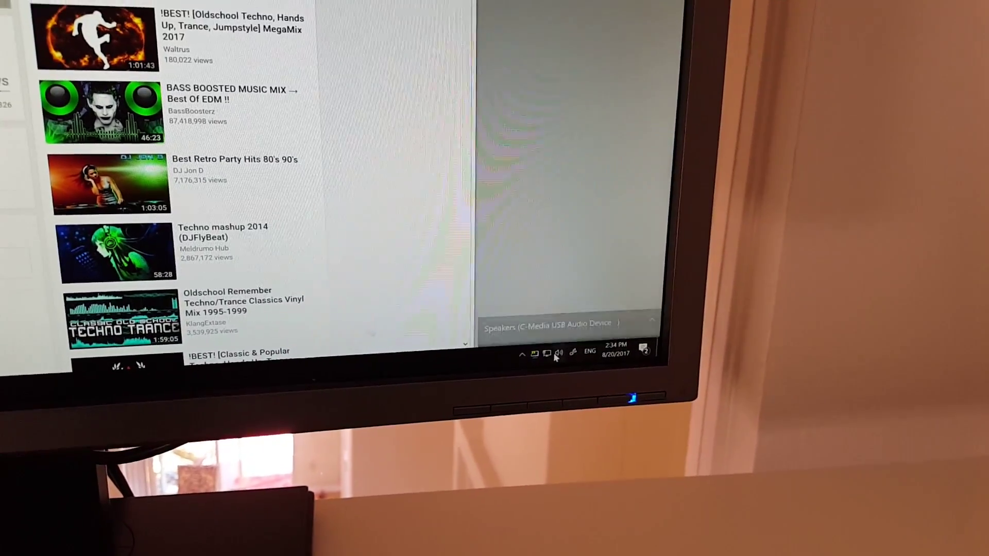
# Reopen the playback device list over the YouTube page to pick the C-Media USB speakers.
pyautogui.click(547, 320)
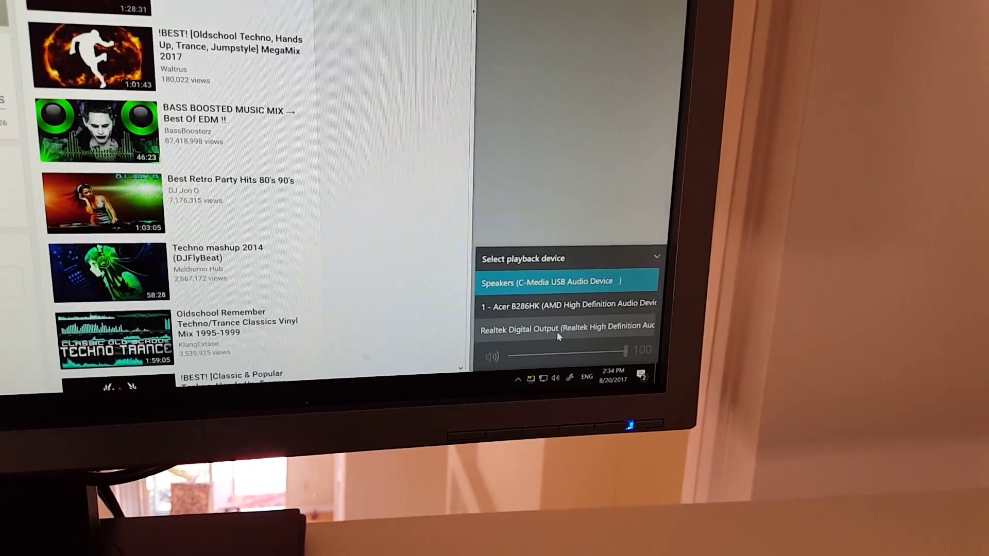